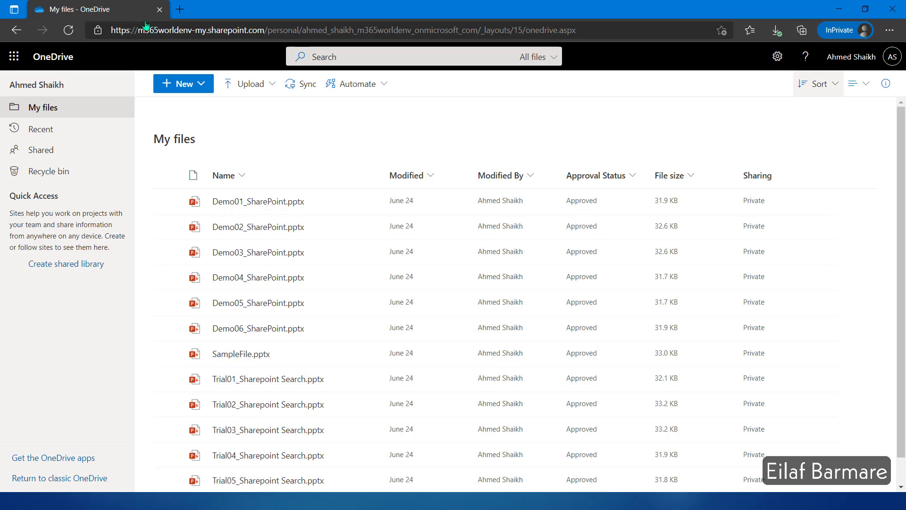
Open the old Site Settings page from OneDrive's additional settings
click(777, 57)
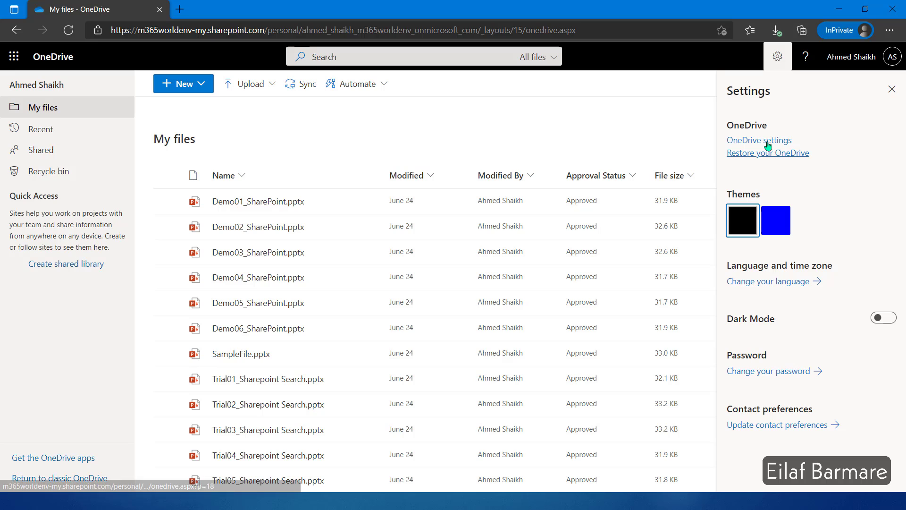
click(768, 142)
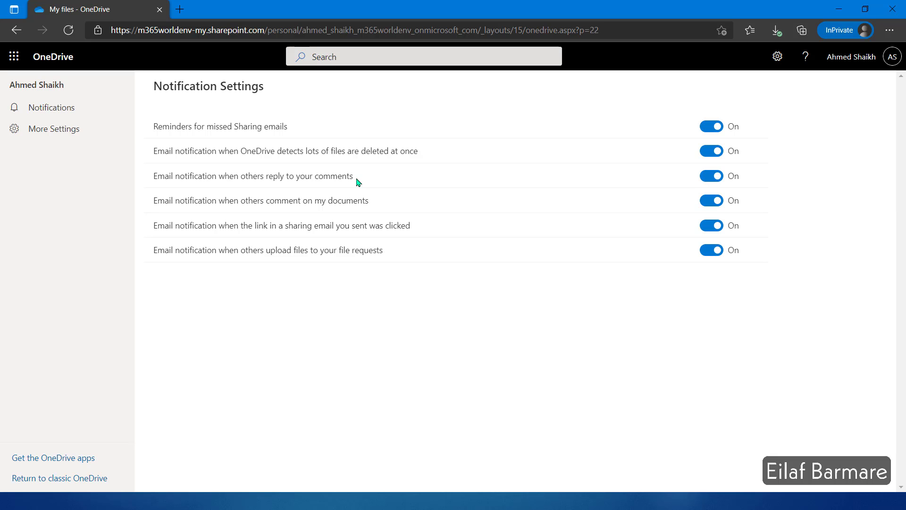
click(57, 134)
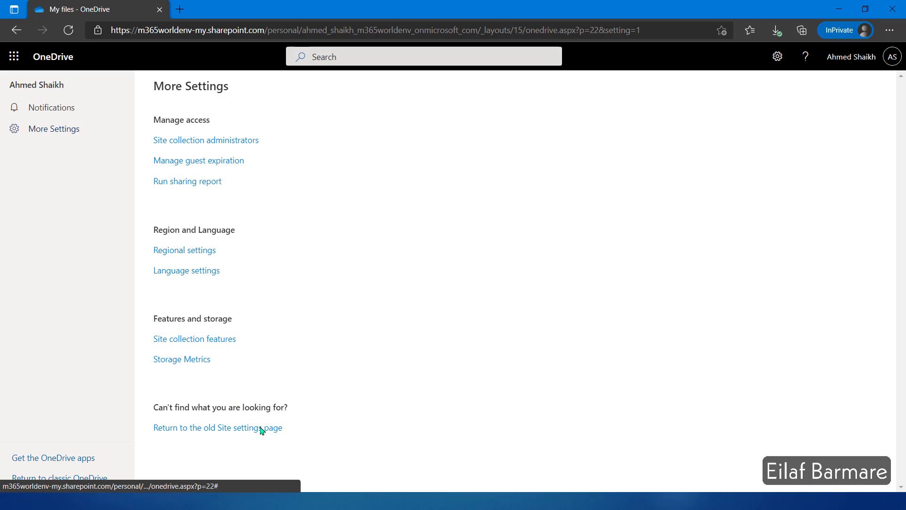
click(261, 429)
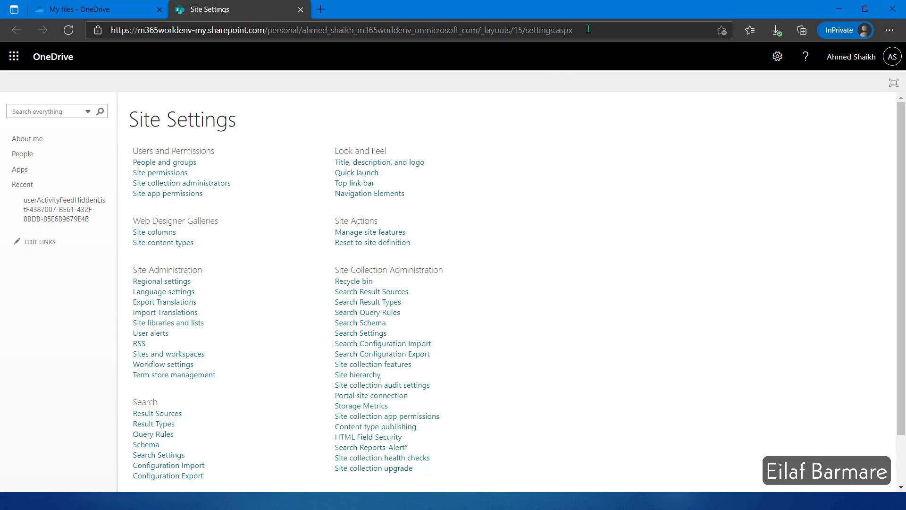
drag(589, 28, 478, 37)
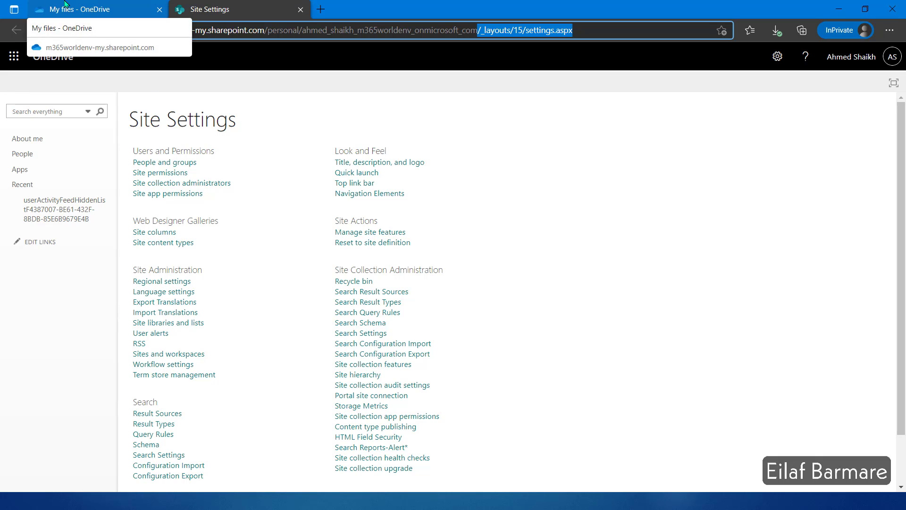
Go to Site Libraries and Lists and open the Documents library for customization
click(152, 325)
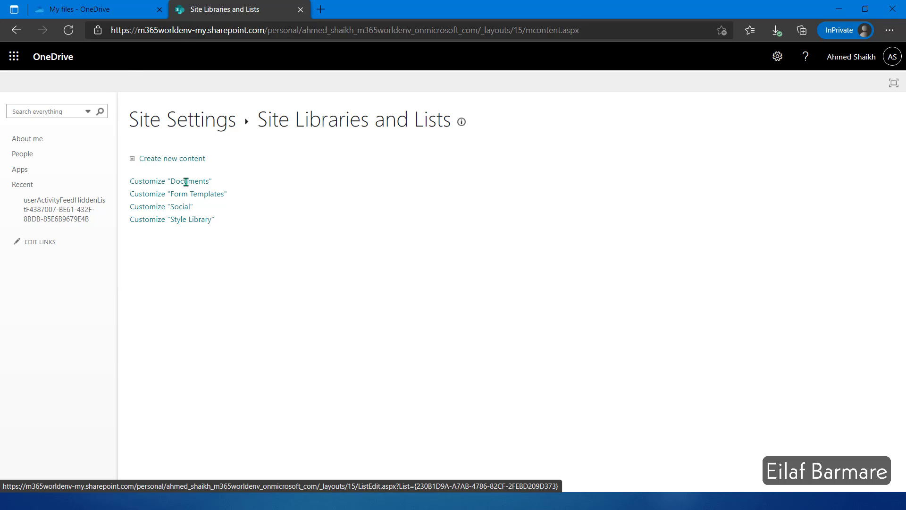
click(92, 6)
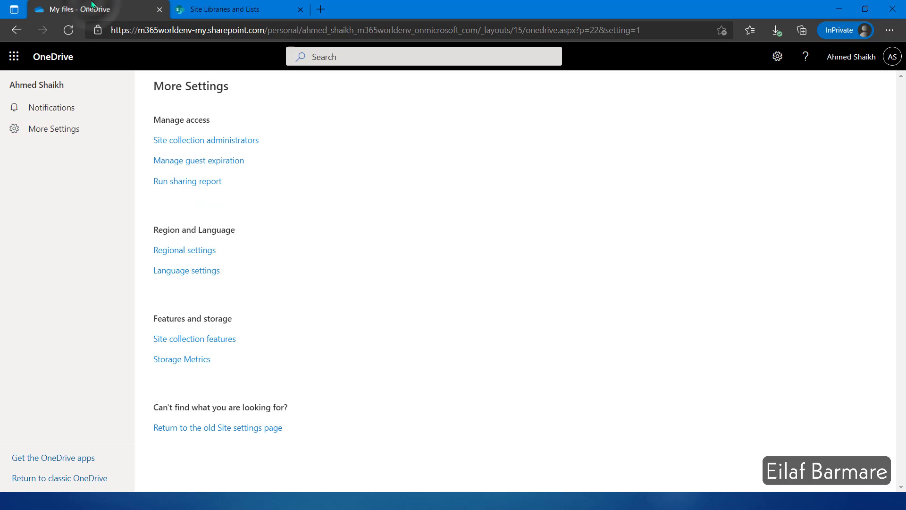
click(64, 57)
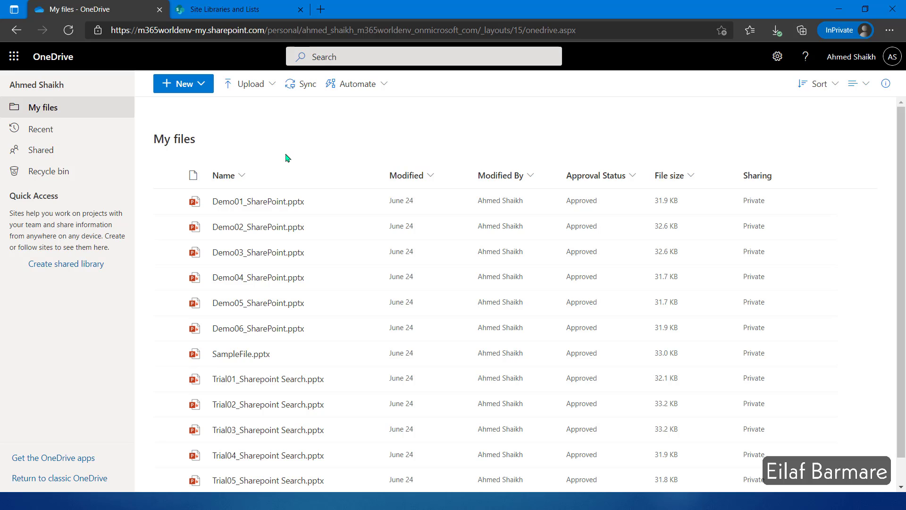
click(224, 9)
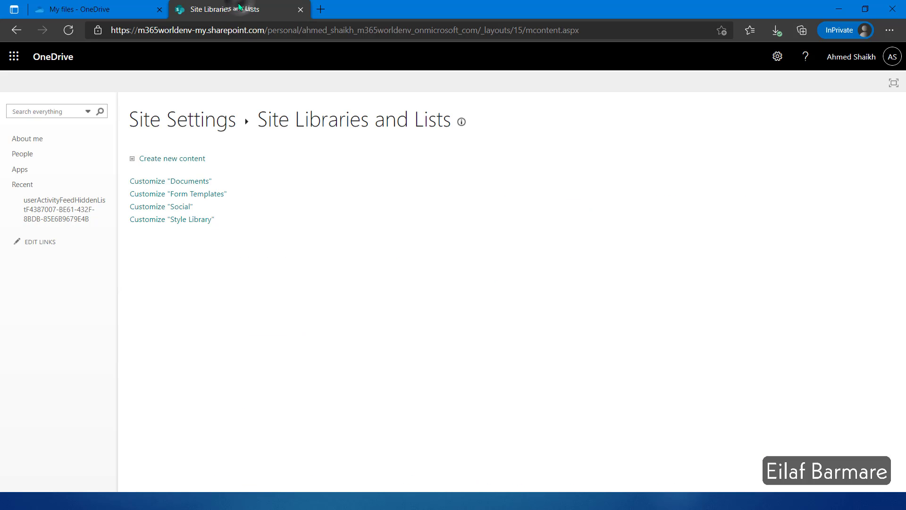
click(165, 182)
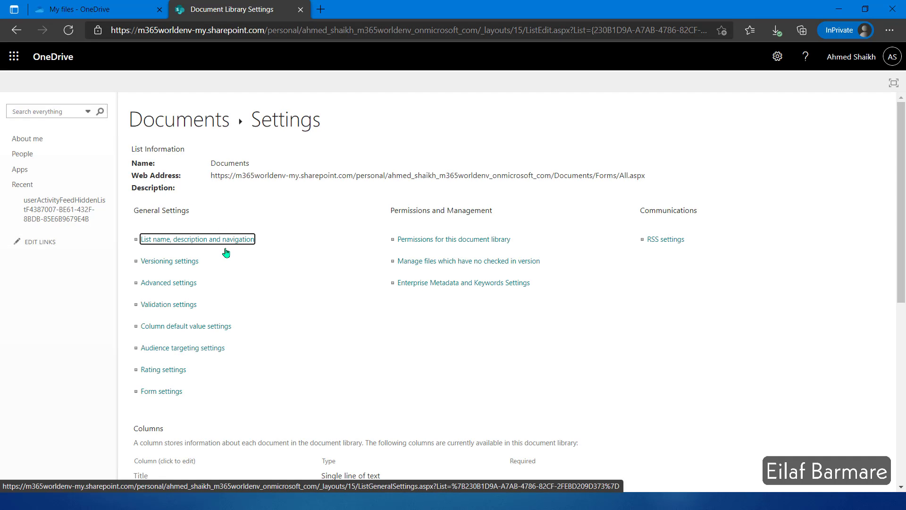
In the Documents library's versioning settings, set required content approval for submitted items to No and accept the notice
click(193, 265)
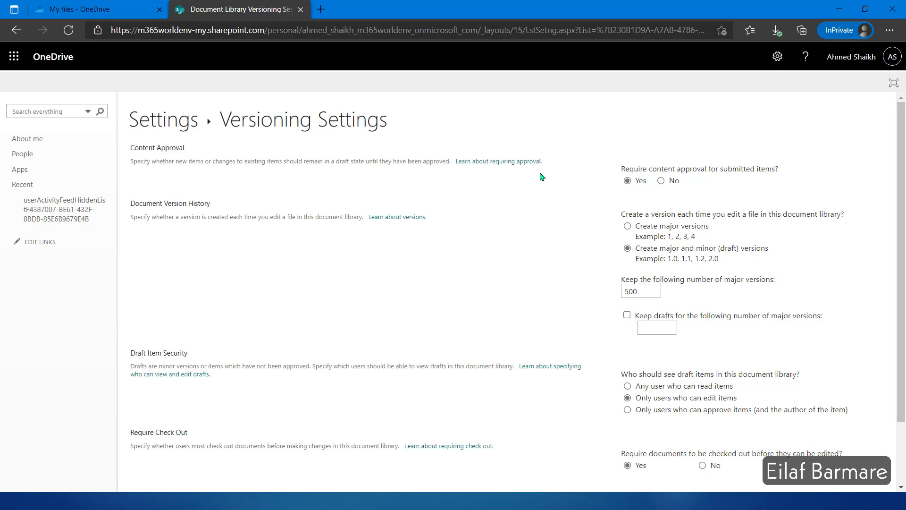
click(659, 181)
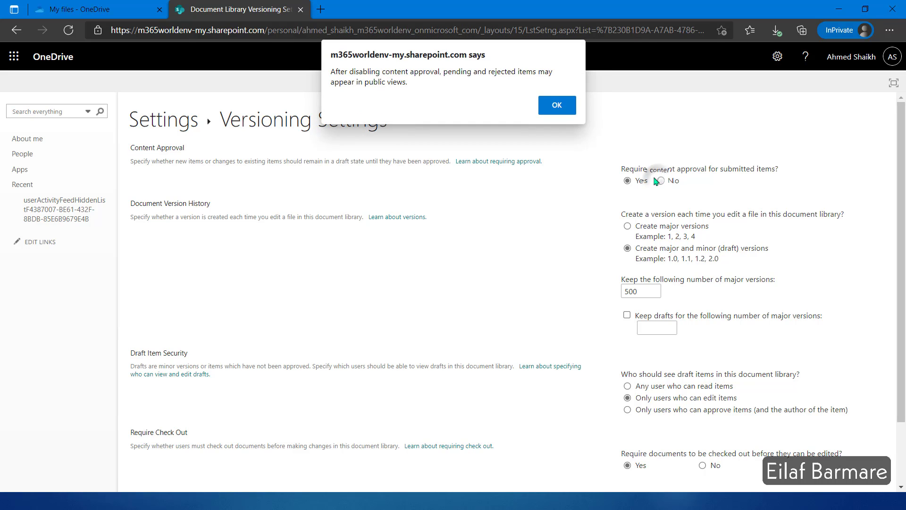
click(546, 110)
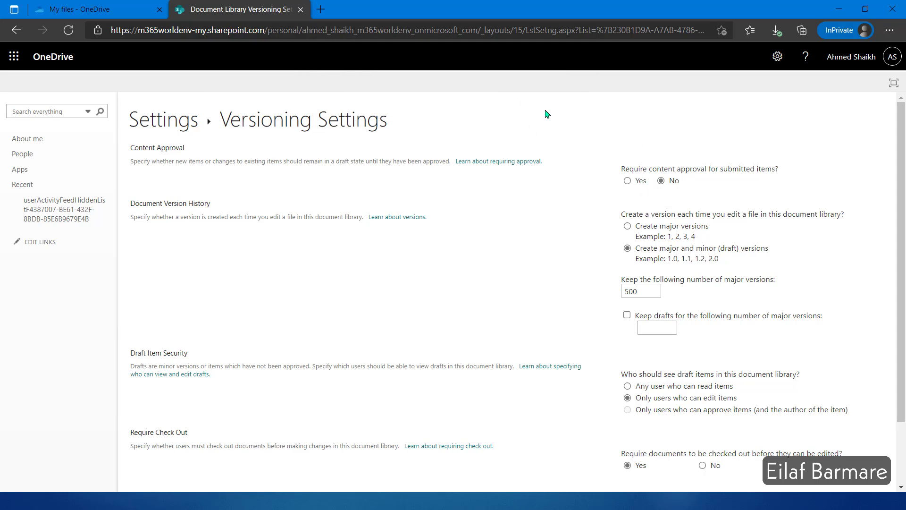
Set draft item visibility to any user who can read items, set required check-out to No, and save the versioning settings
click(628, 386)
click(702, 466)
drag(130, 148, 195, 147)
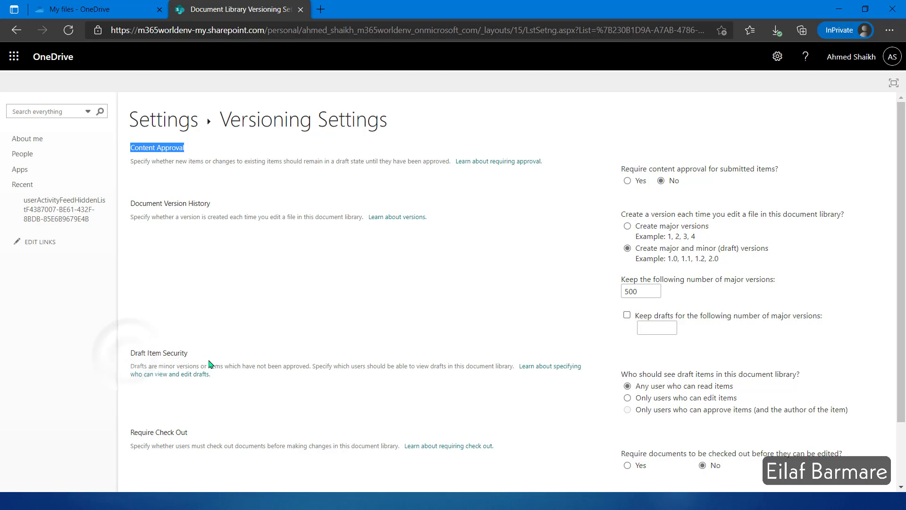
click(192, 432)
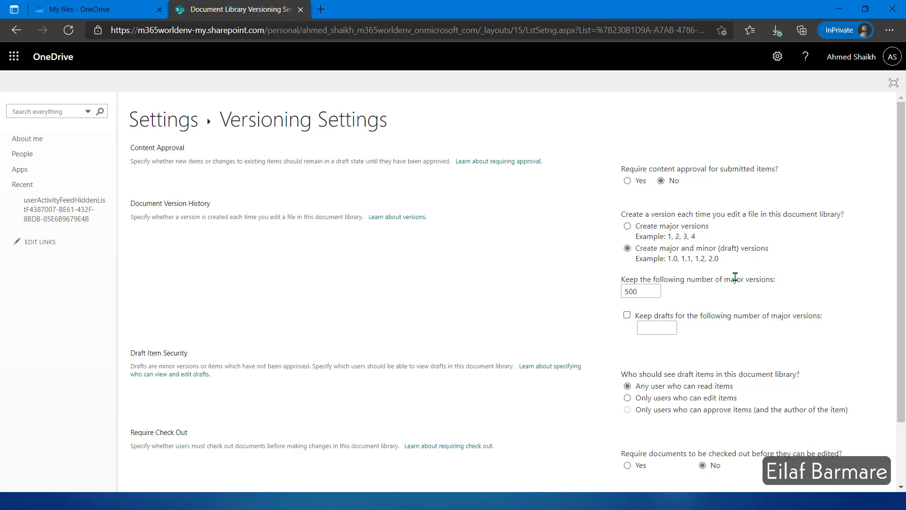
scroll(735, 277, down, 2)
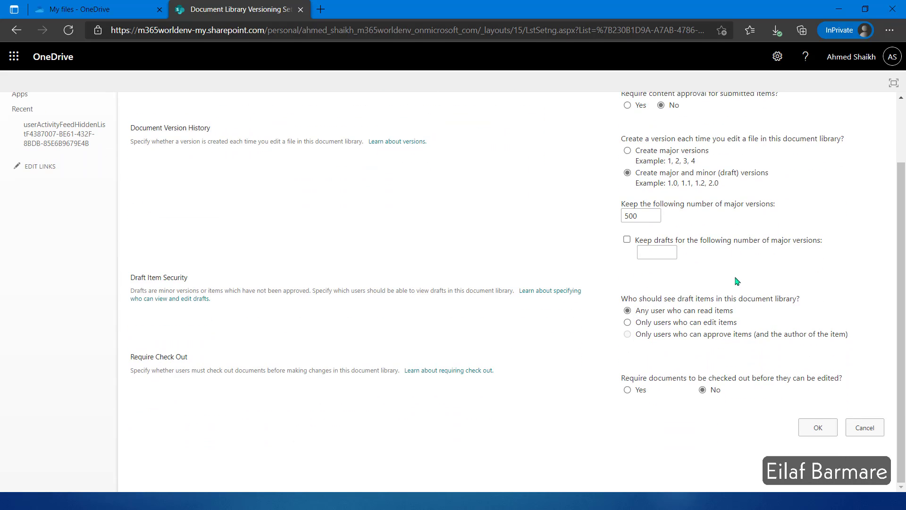
click(808, 427)
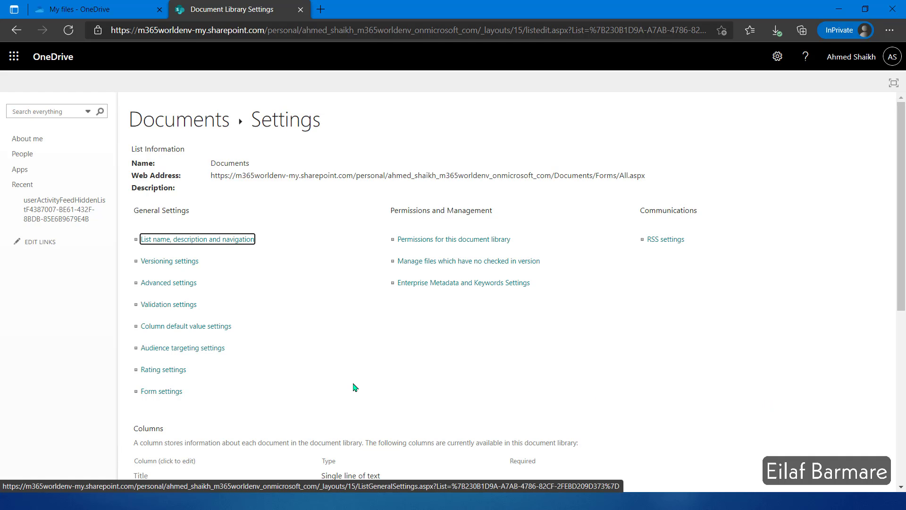
Edit the library's Description column so that information is not required, and save the column
scroll(355, 387, down, 3)
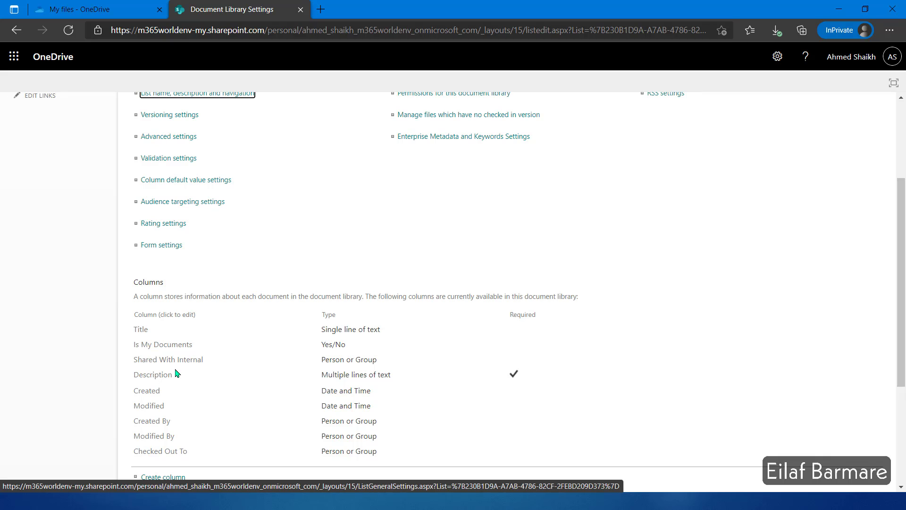
click(155, 379)
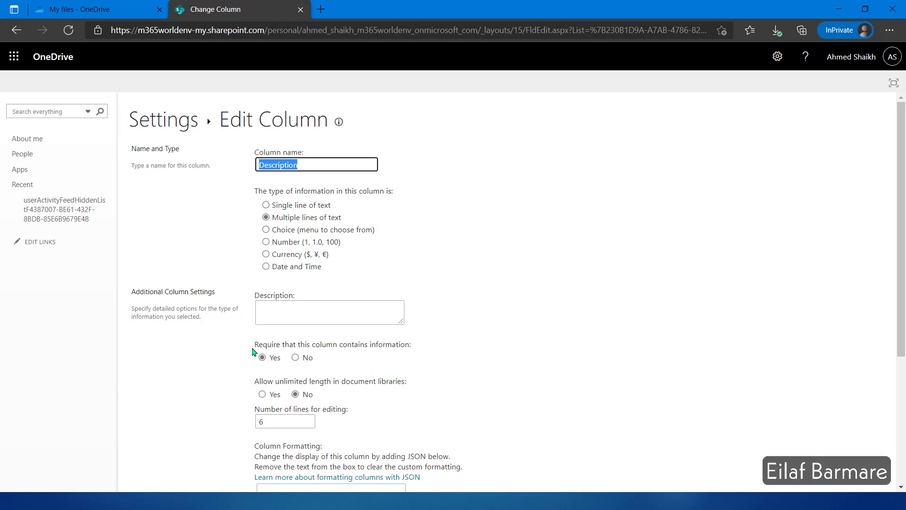
click(296, 359)
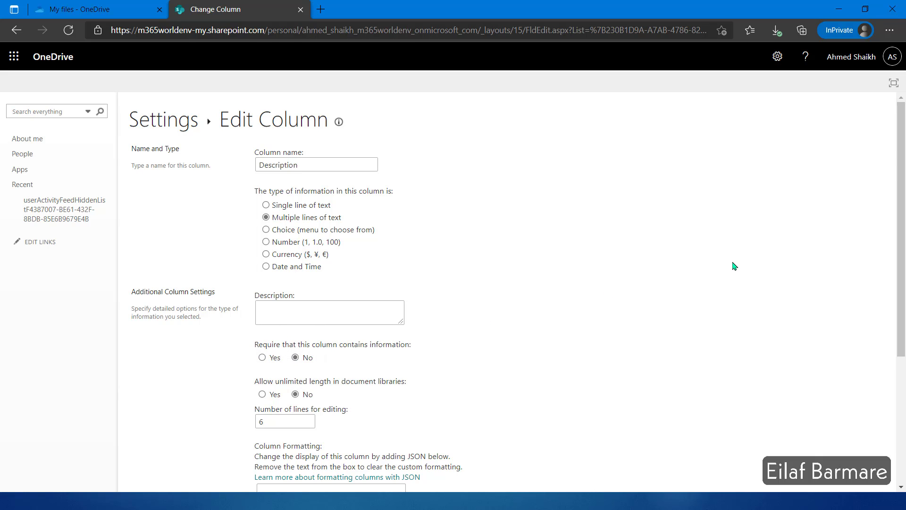
scroll(733, 265, down, 4)
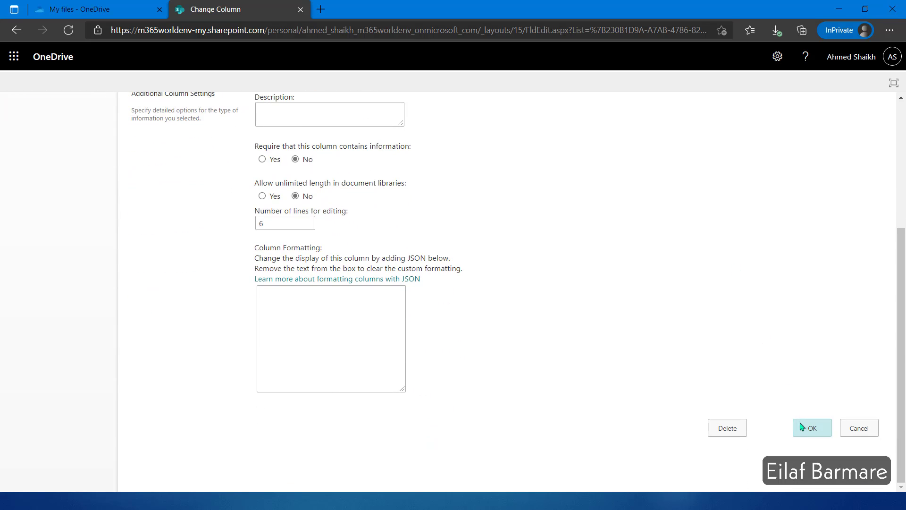
click(804, 428)
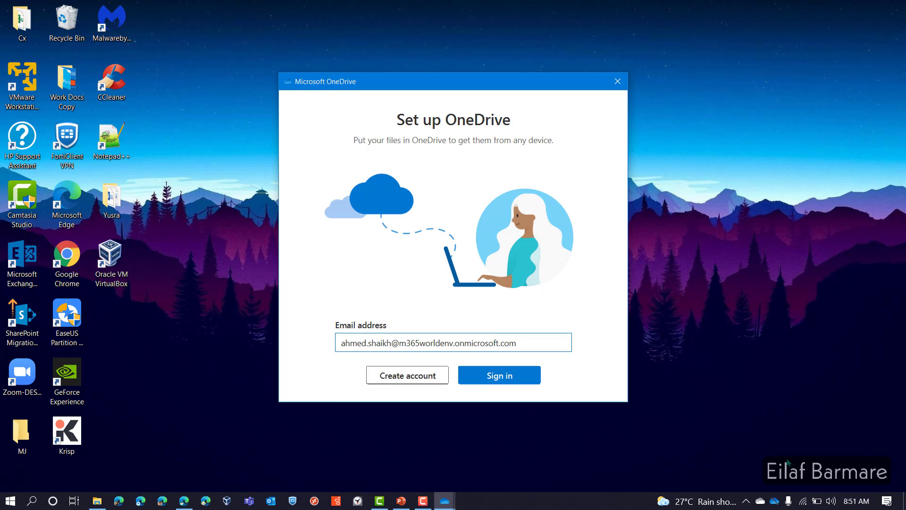
Sign in to the OneDrive desktop setup with the prefilled email by entering the account password
click(499, 374)
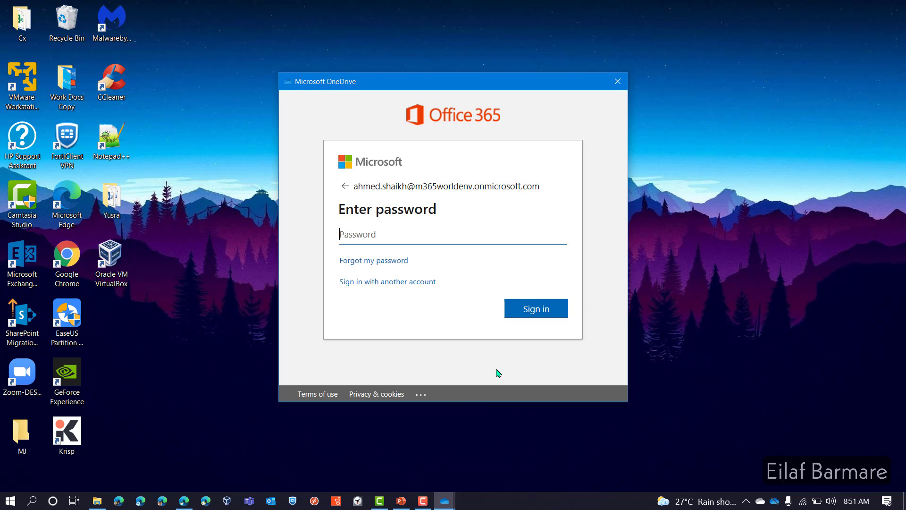
click(423, 235)
text(•••••••••••)
key(Return)
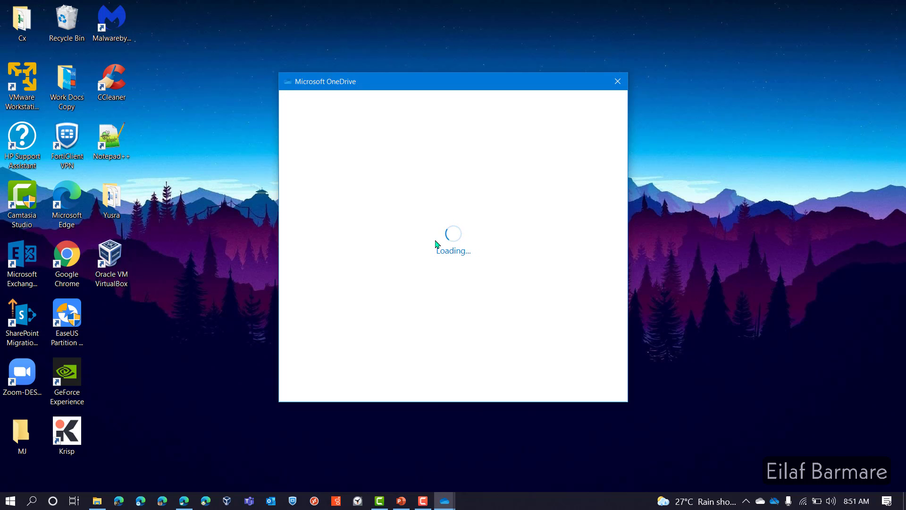
Change the OneDrive location to the existing "OneDrive - m365worldenv" folder and confirm using this folder
click(325, 365)
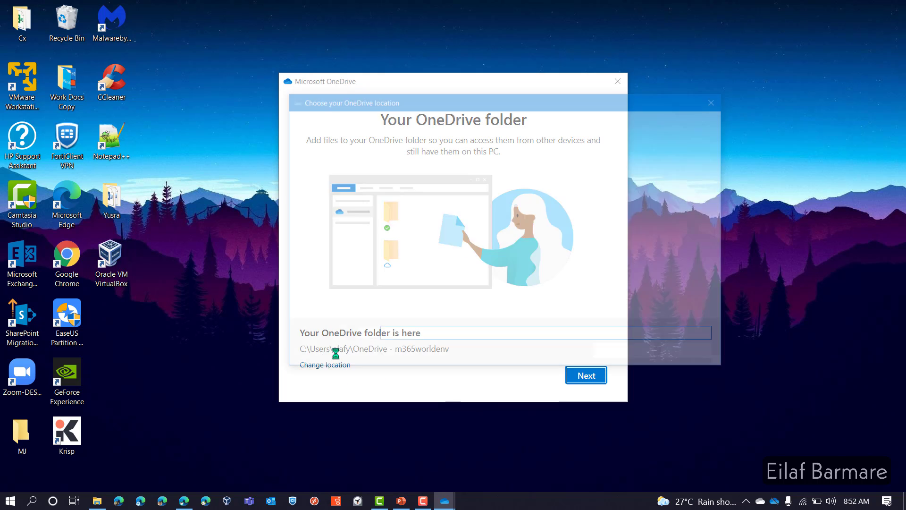
double_click(645, 174)
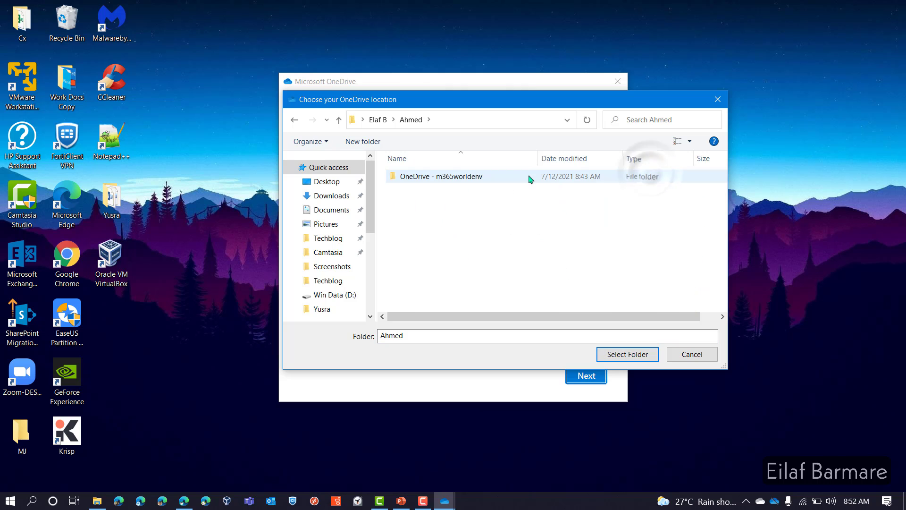
click(520, 176)
click(614, 354)
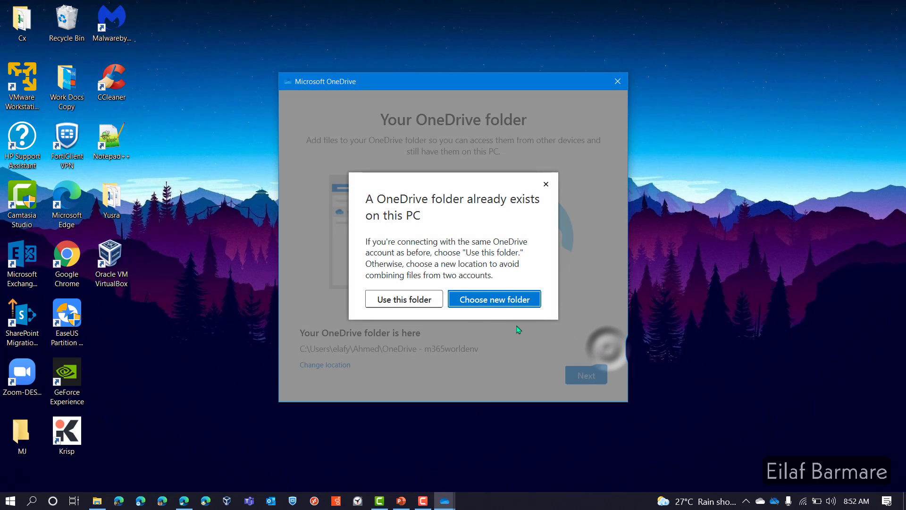
click(406, 299)
click(593, 377)
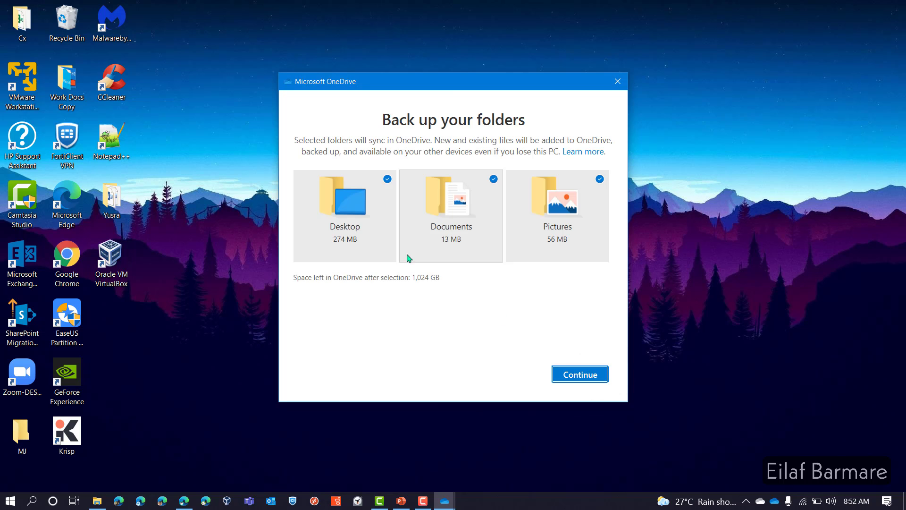
Exclude the Desktop, Documents and Pictures folders from the OneDrive backup and continue the setup
click(344, 208)
click(451, 208)
click(574, 217)
click(585, 374)
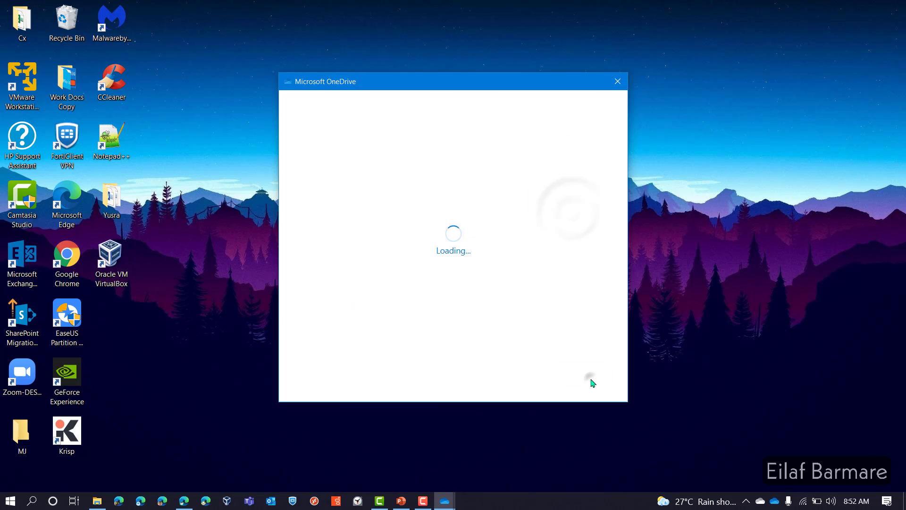
Go through the remaining OneDrive introduction pages and open the local OneDrive folder
click(587, 378)
click(587, 380)
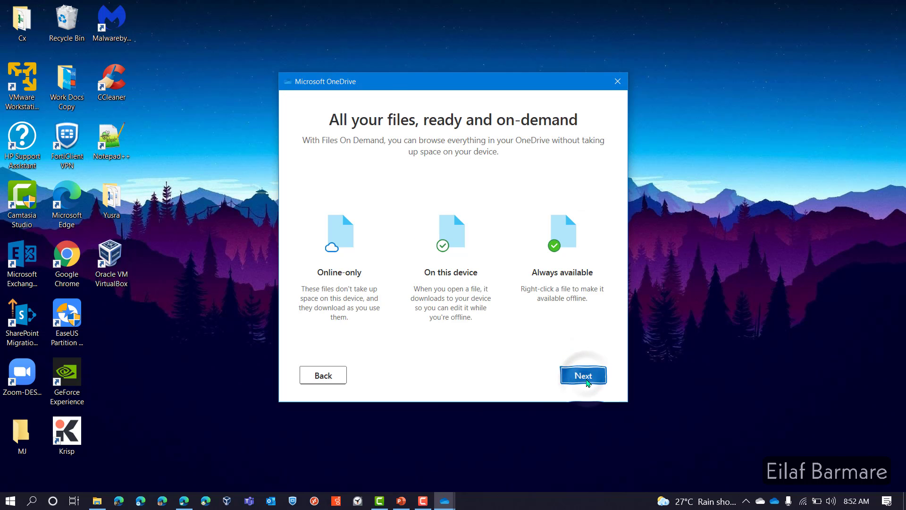
click(586, 379)
click(584, 379)
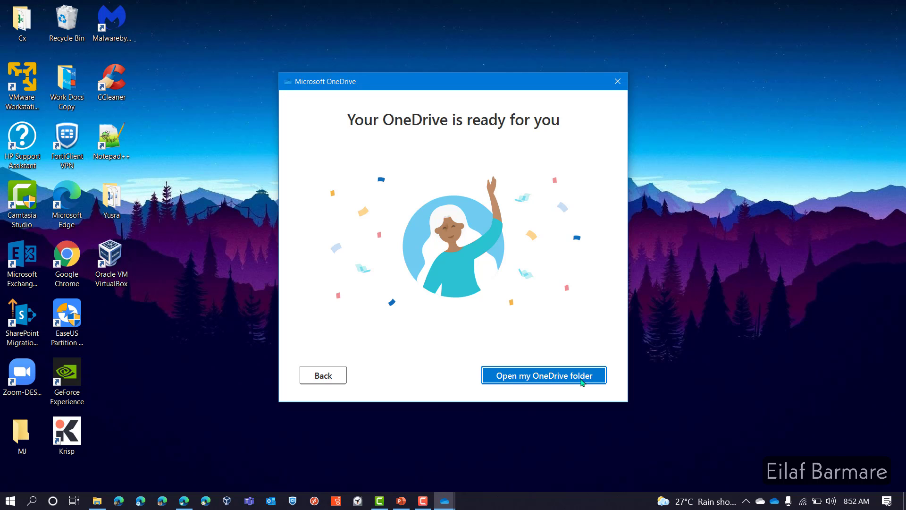
click(562, 376)
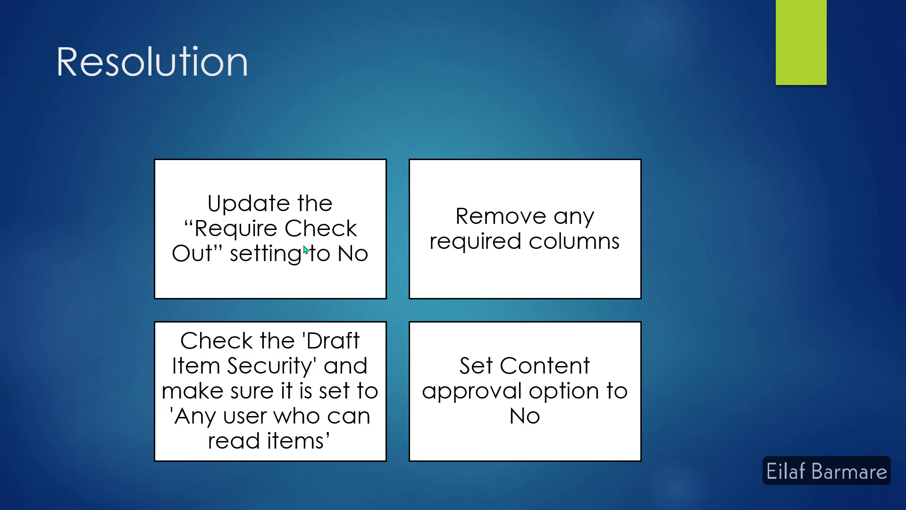
click(304, 246)
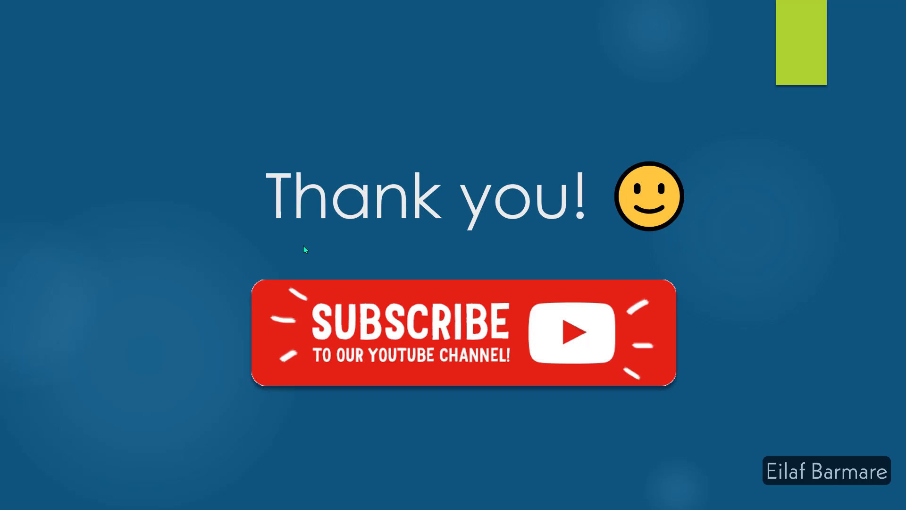